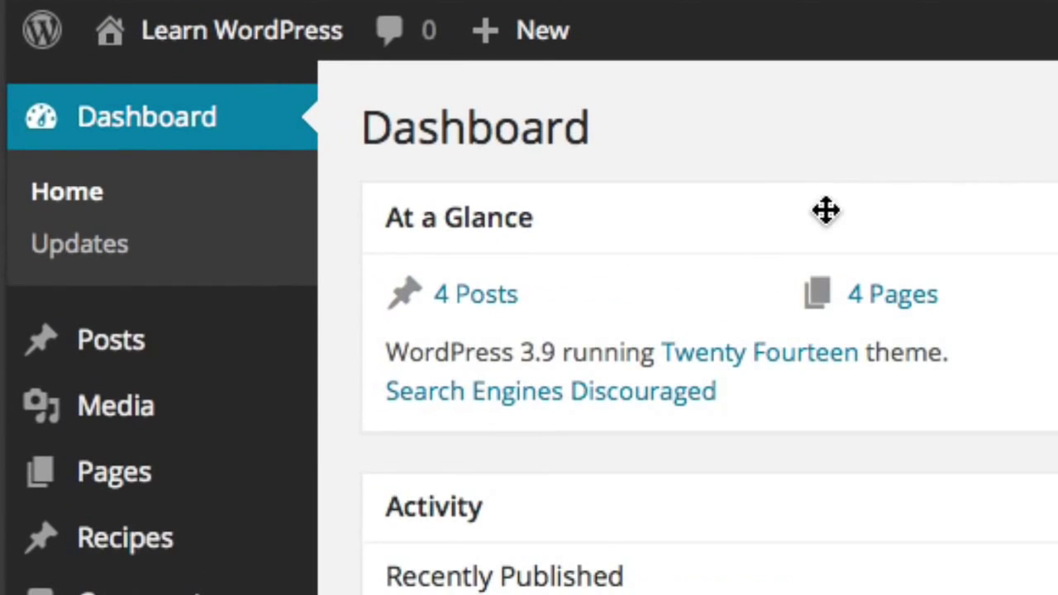
# Open the post "How to Assess Website Analytics" for editing from the list of all posts.
pyautogui.moveTo(123, 240)
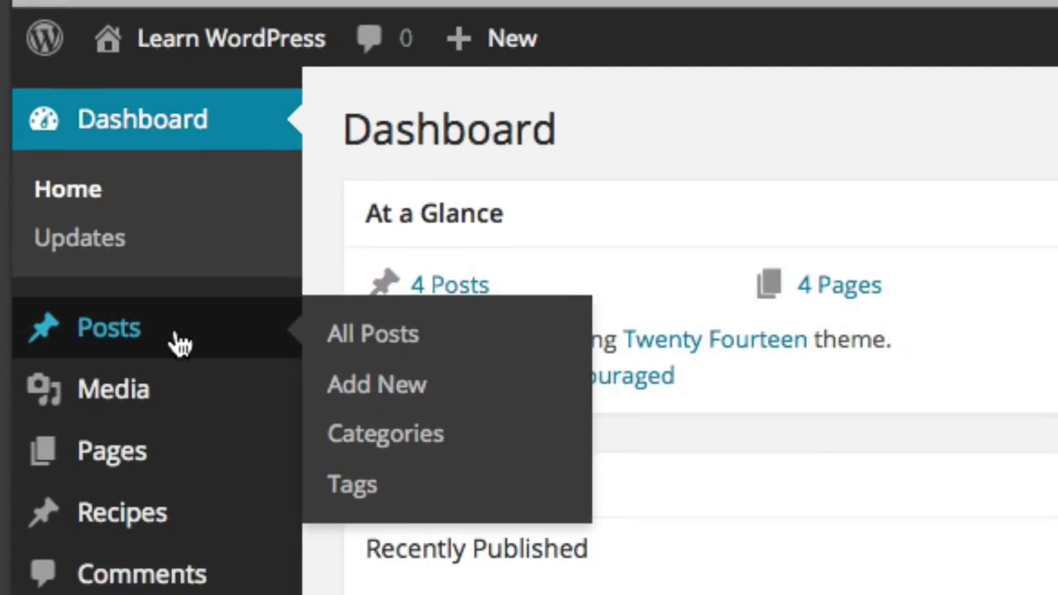
pyautogui.click(183, 347)
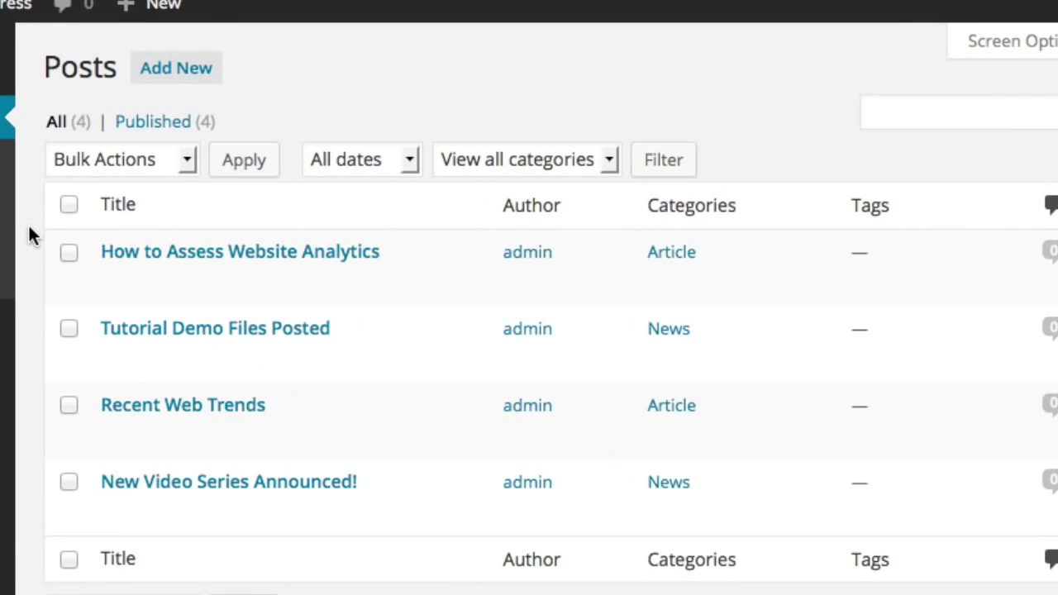
pyautogui.moveTo(265, 266)
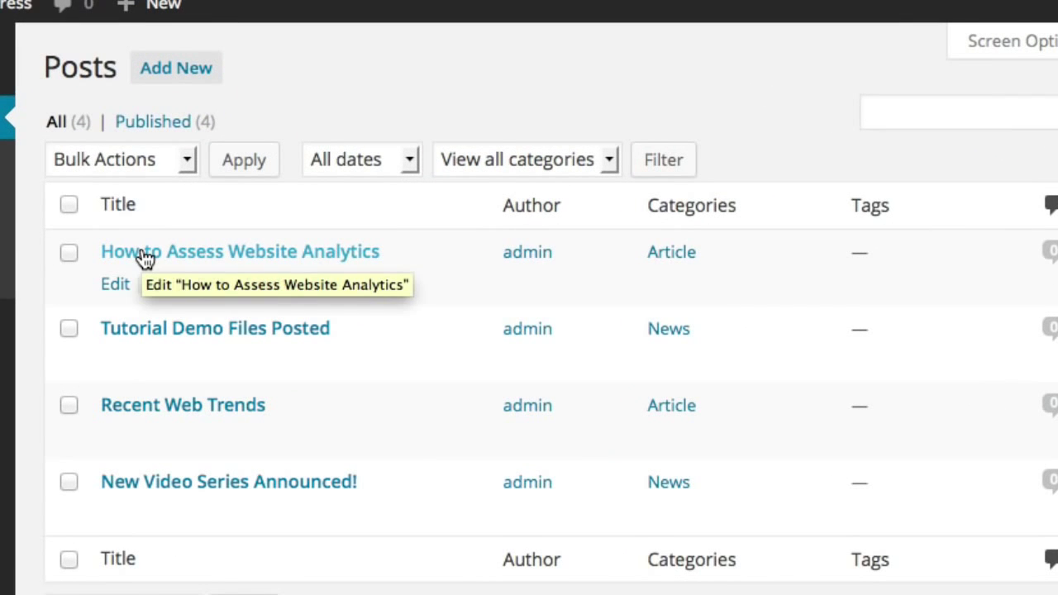
pyautogui.moveTo(134, 313)
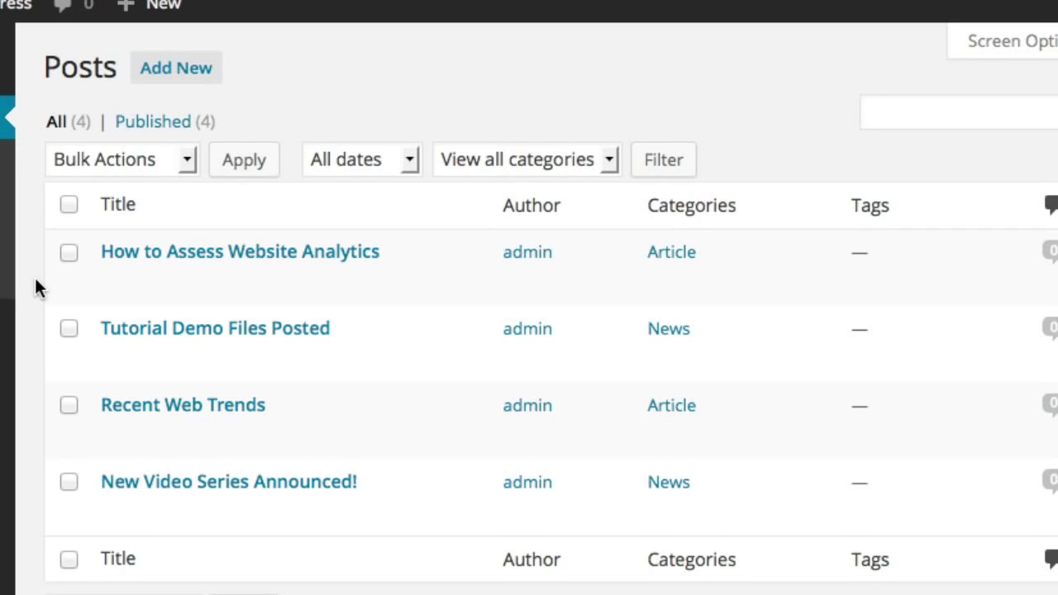
pyautogui.moveTo(208, 254)
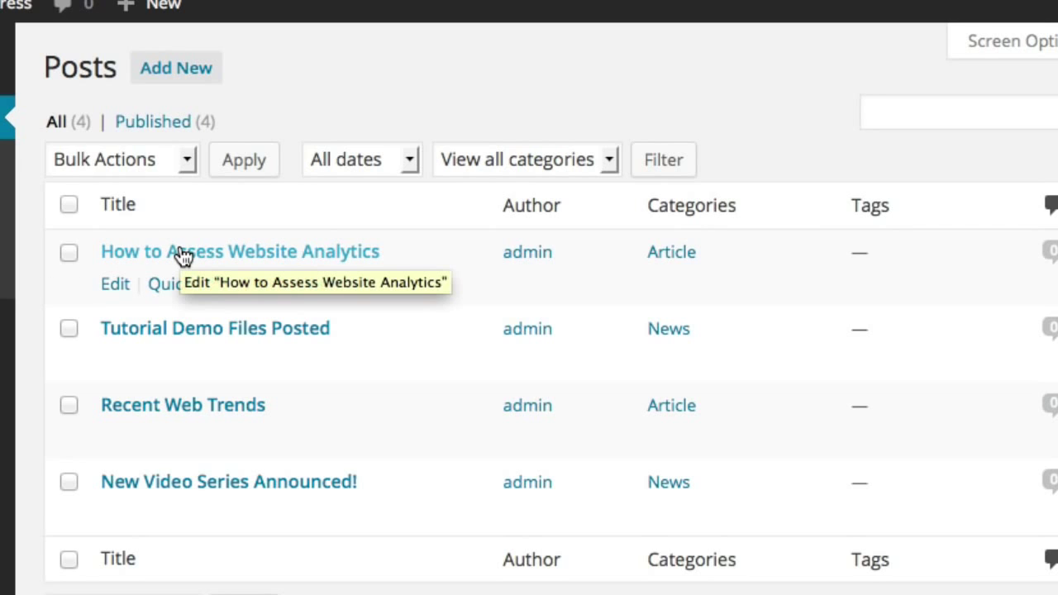
pyautogui.click(182, 256)
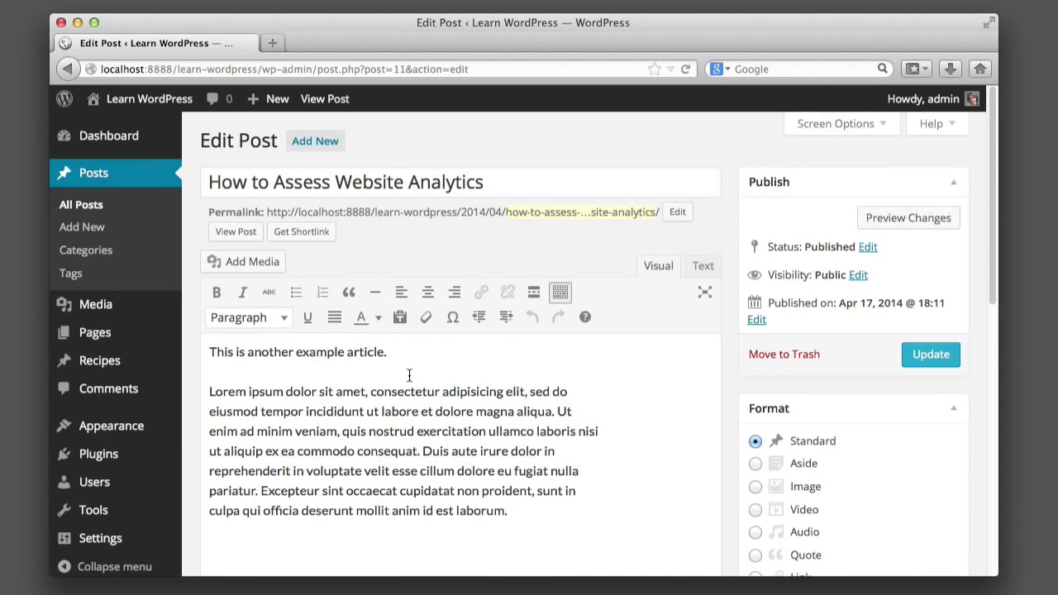
# Make the words "dolor sit amet," in the post's Lorem ipsum paragraph bold and italic.
pyautogui.scroll(-1, 410, 372)
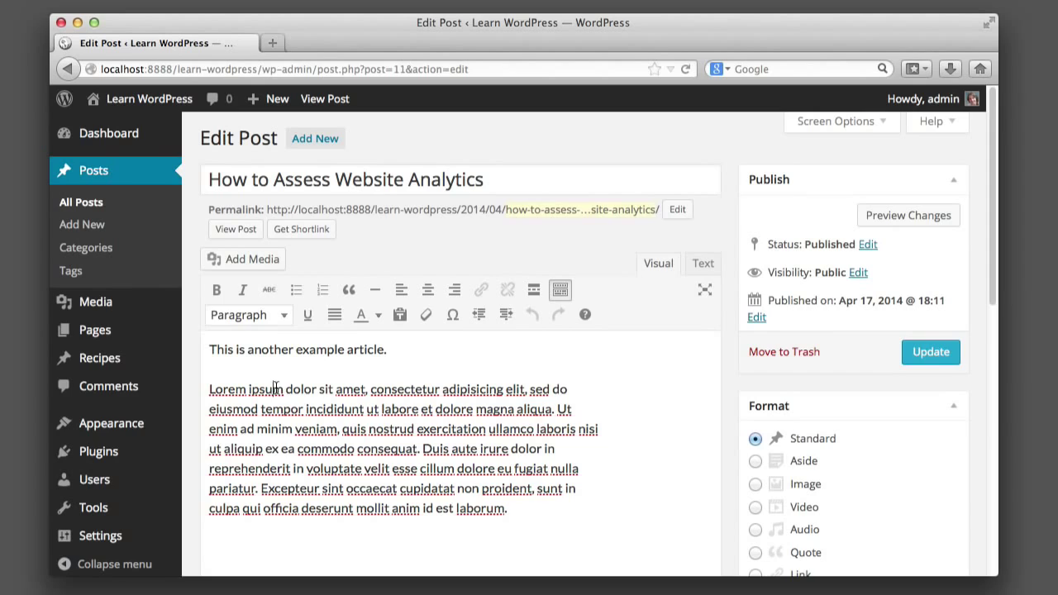
pyautogui.moveTo(286, 388)
pyautogui.mouseDown()
pyautogui.moveTo(360, 389)
pyautogui.moveTo(287, 396)
pyautogui.mouseUp()
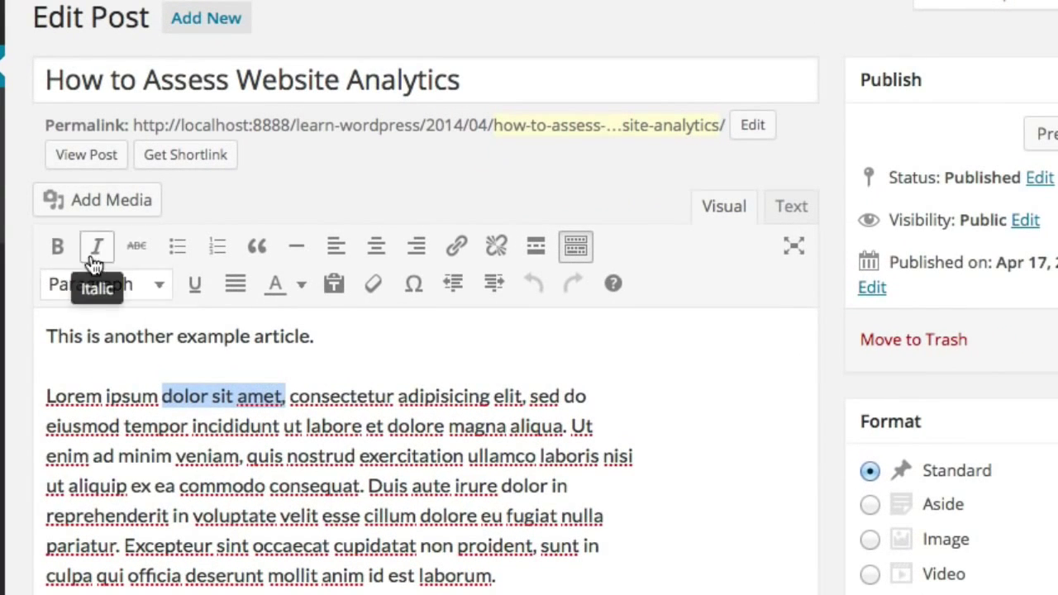
pyautogui.click(60, 247)
pyautogui.click(108, 252)
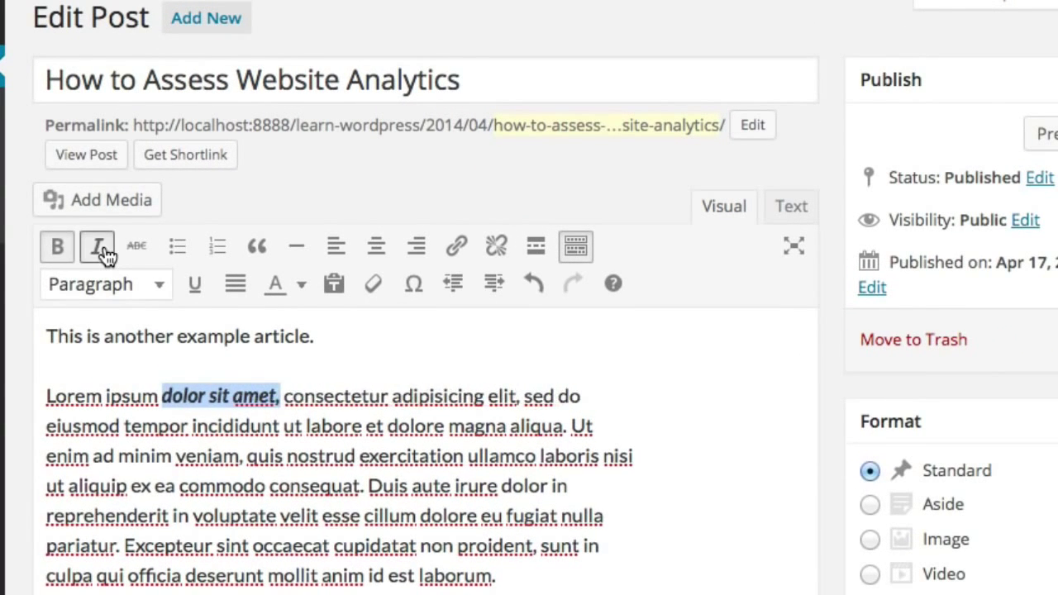
# Insert the paragraph "This is new text." above the Lorem ipsum paragraph and update the post.
pyautogui.click(307, 425)
pyautogui.press('Return')
pyautogui.write('This is neew')
pyautogui.press('BackSpace')
pyautogui.press('BackSpace')
pyautogui.write('w tex')
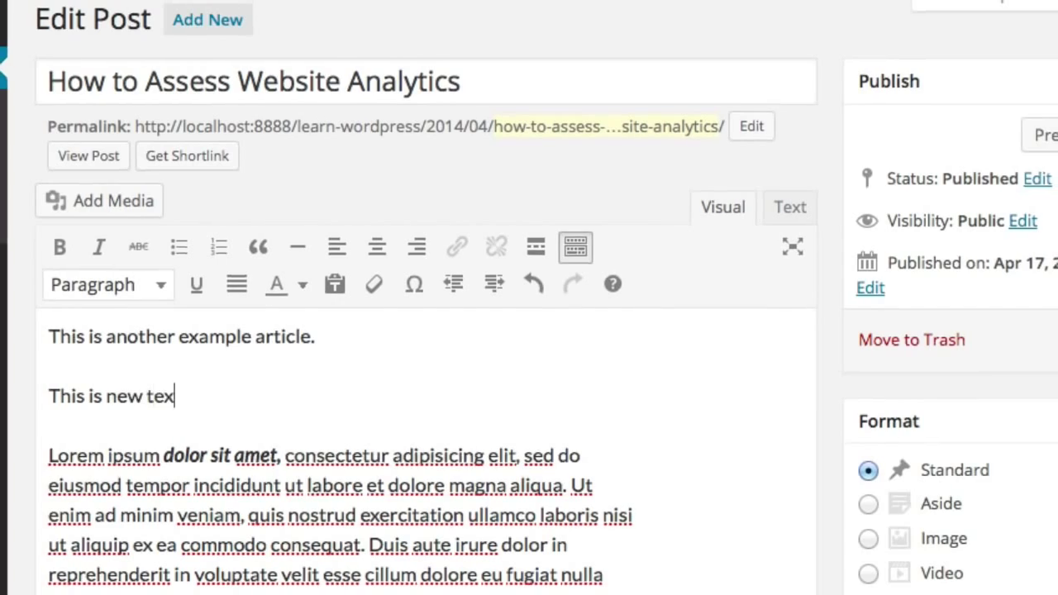
pyautogui.write('t.')
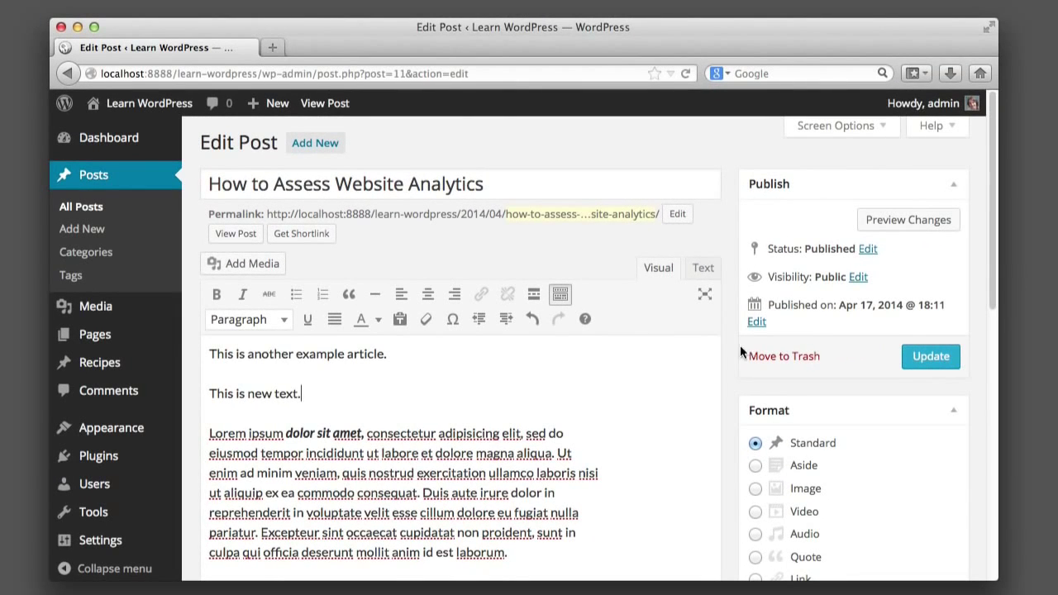
pyautogui.click(934, 357)
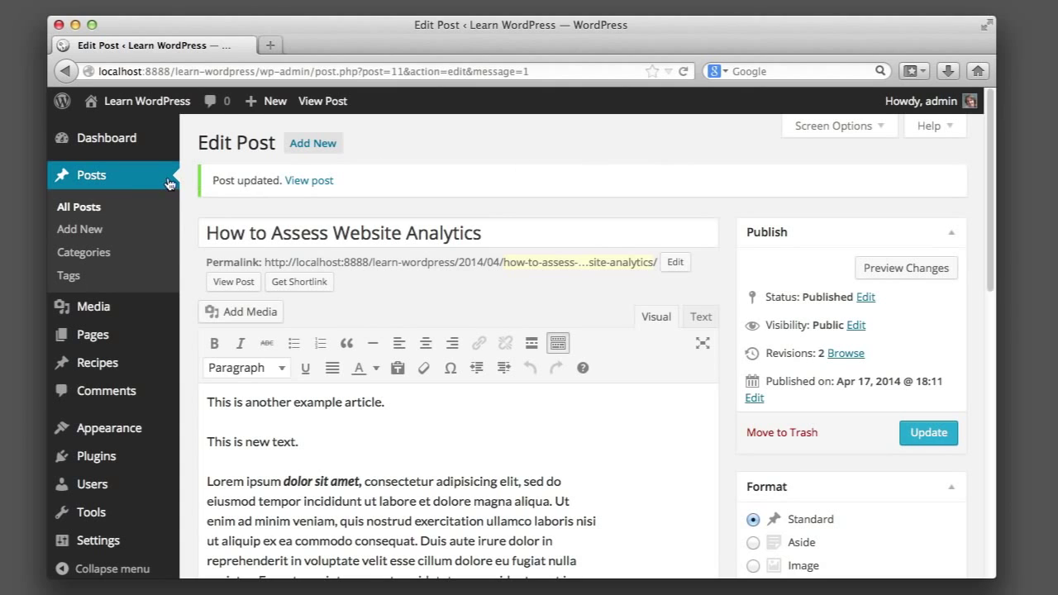
# Start a new post from the posts list and title it "New Example Post".
pyautogui.click(137, 183)
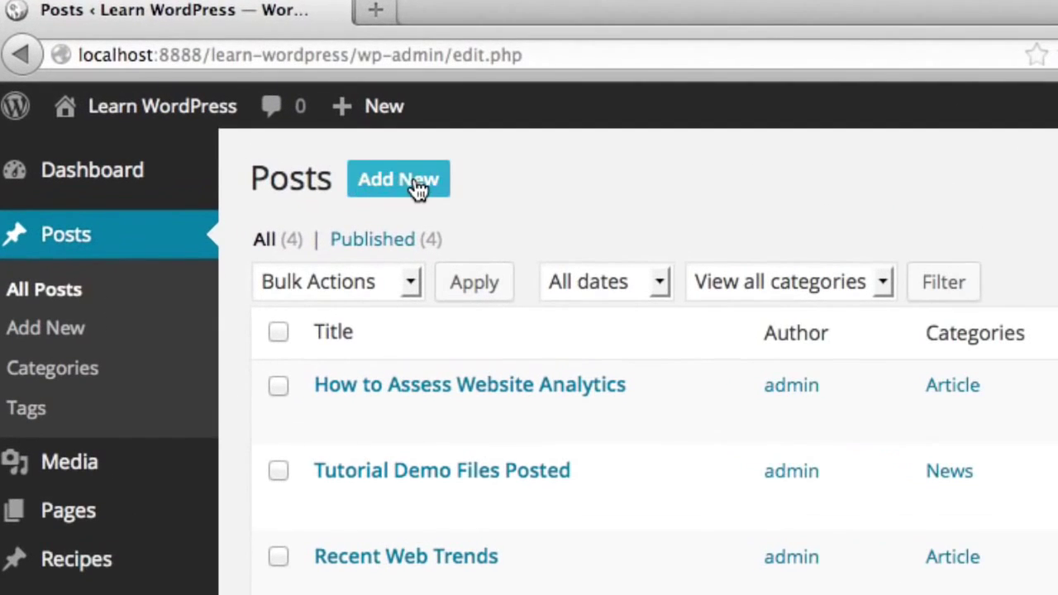
pyautogui.click(328, 156)
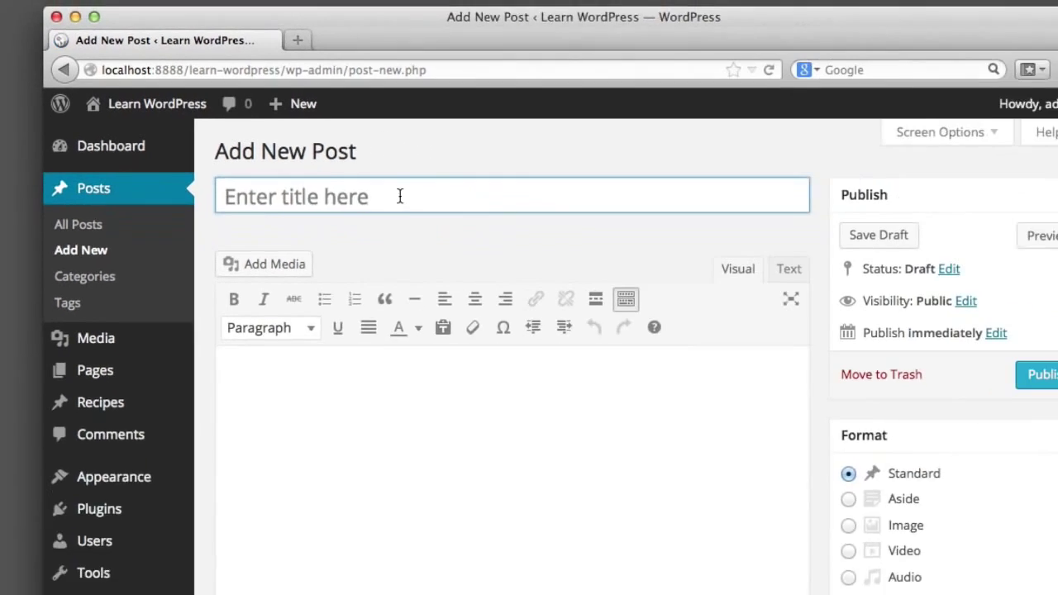
pyautogui.write('New Example Post')
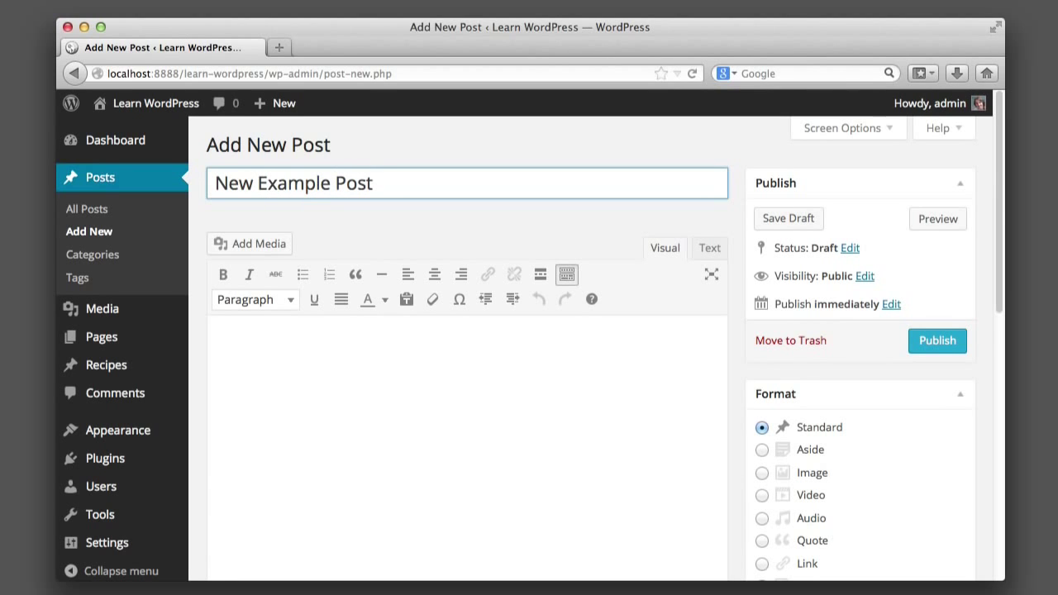
# Write the post's body as "This is the body text area. Lorem ipsum dummy text.".
pyautogui.click(500, 455)
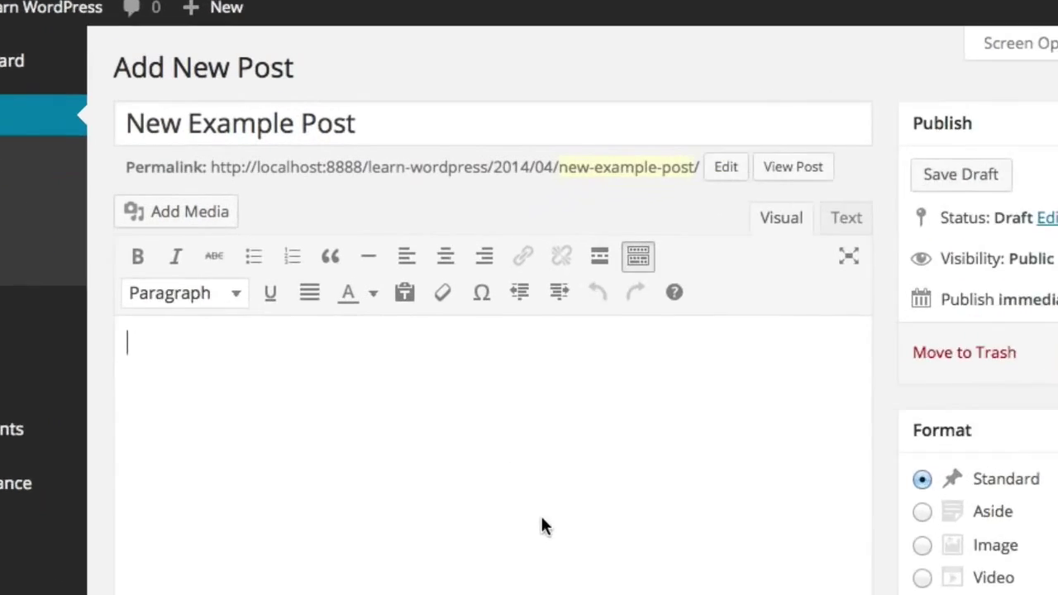
pyautogui.write('This is the bo')
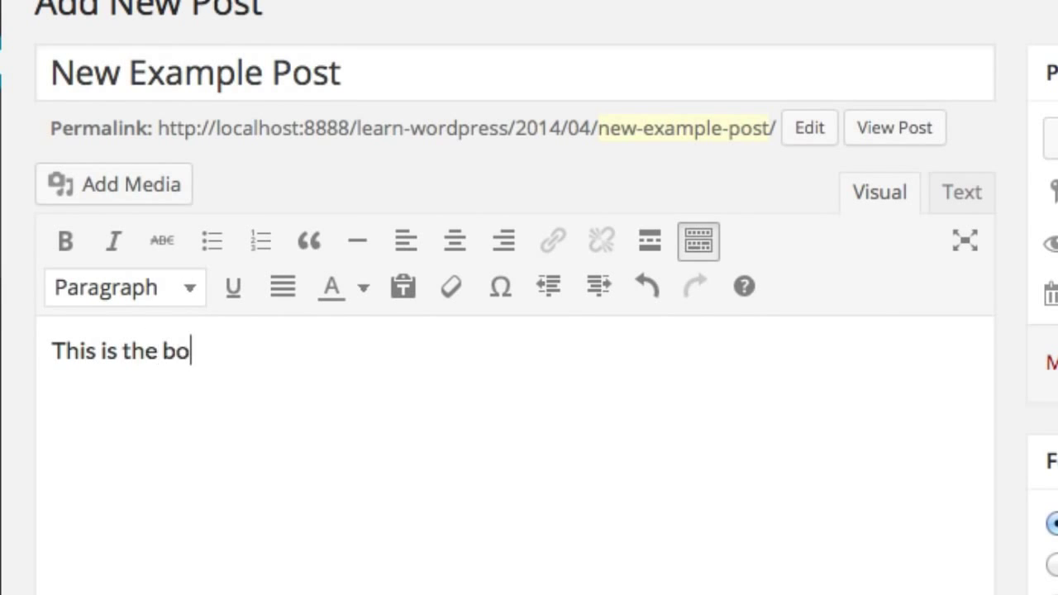
pyautogui.write('dy text area.  ')
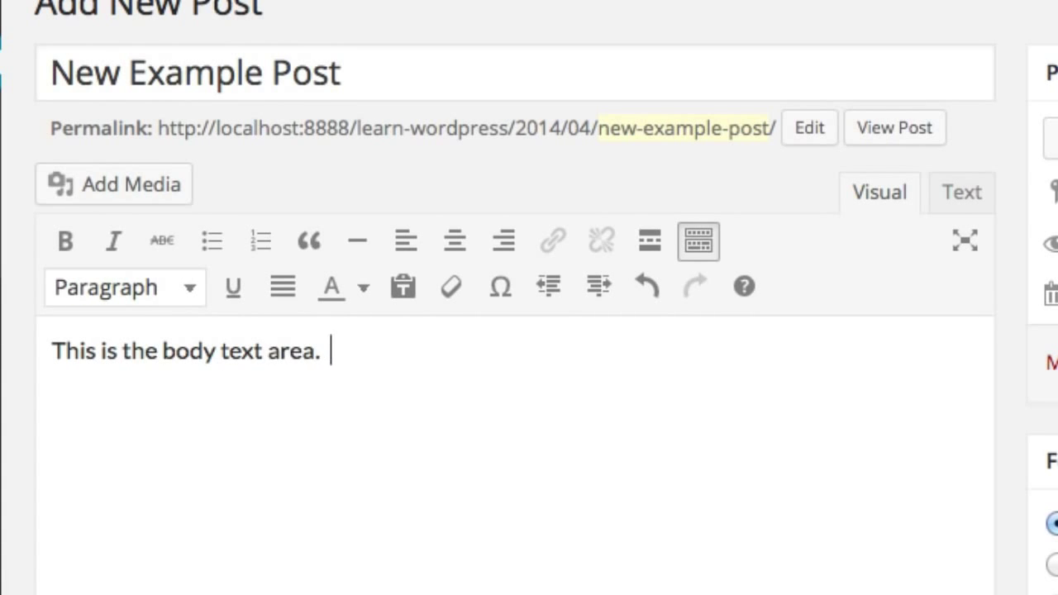
pyautogui.write('Lorem ipsum dum')
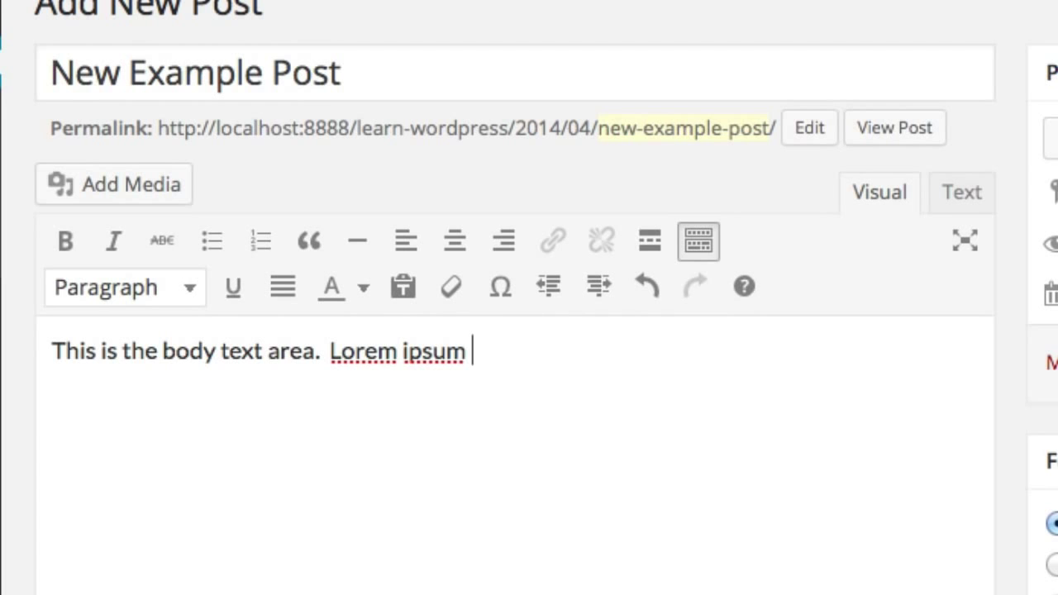
pyautogui.write('my text.')
# Assign the new post to the News category and publish it.
pyautogui.scroll(-2, 537, 446)
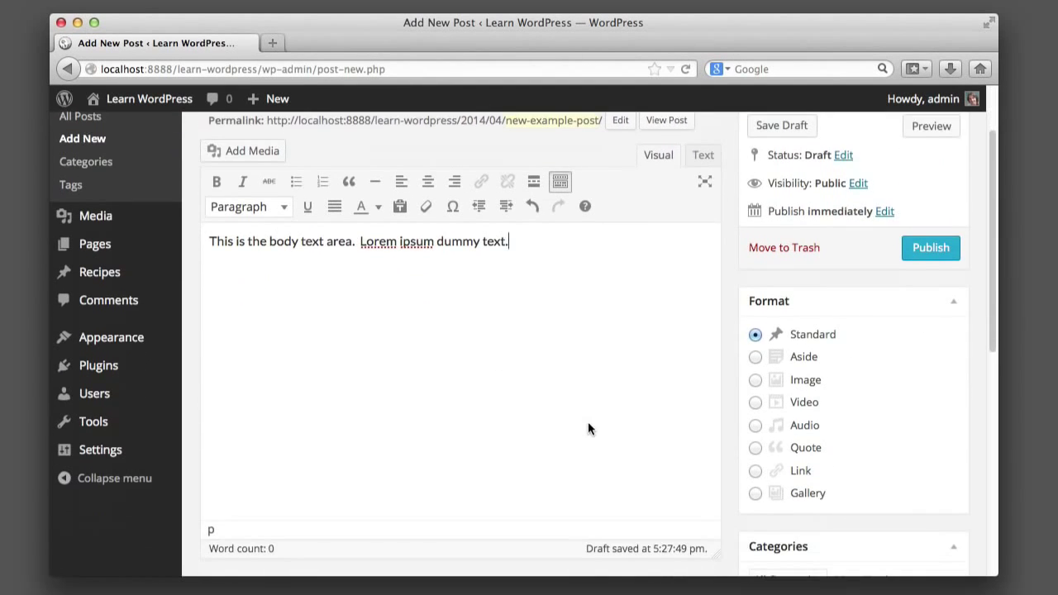
pyautogui.scroll(-5, 644, 409)
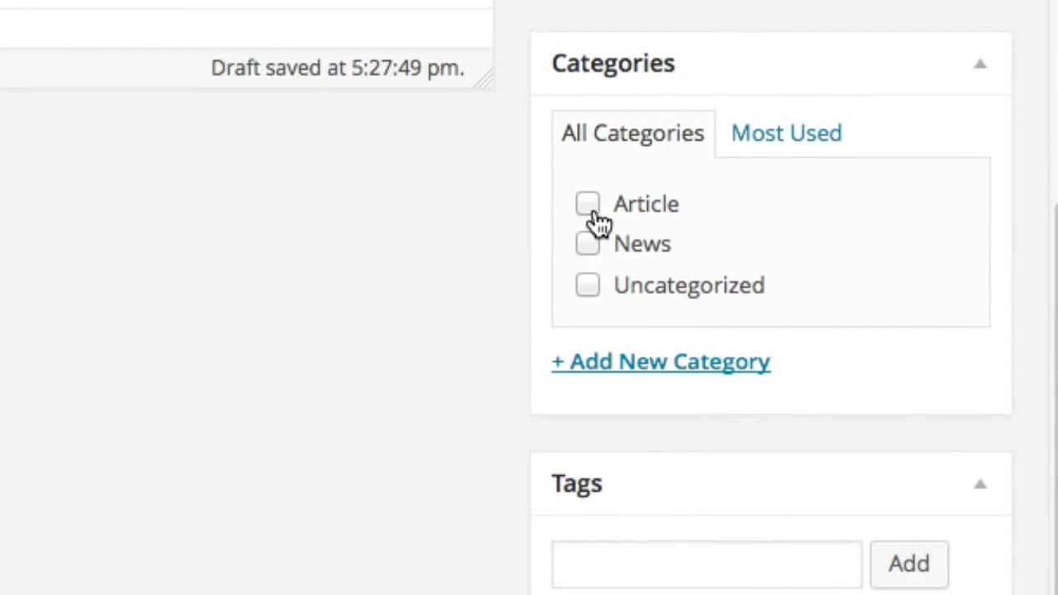
pyautogui.click(610, 368)
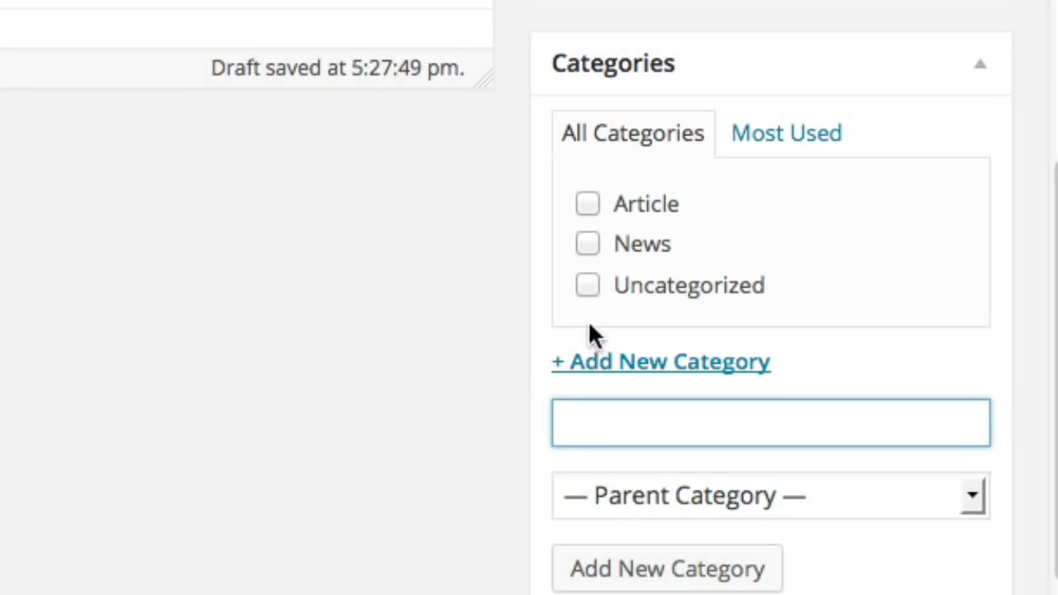
pyautogui.click(586, 243)
pyautogui.scroll(5, 718, 328)
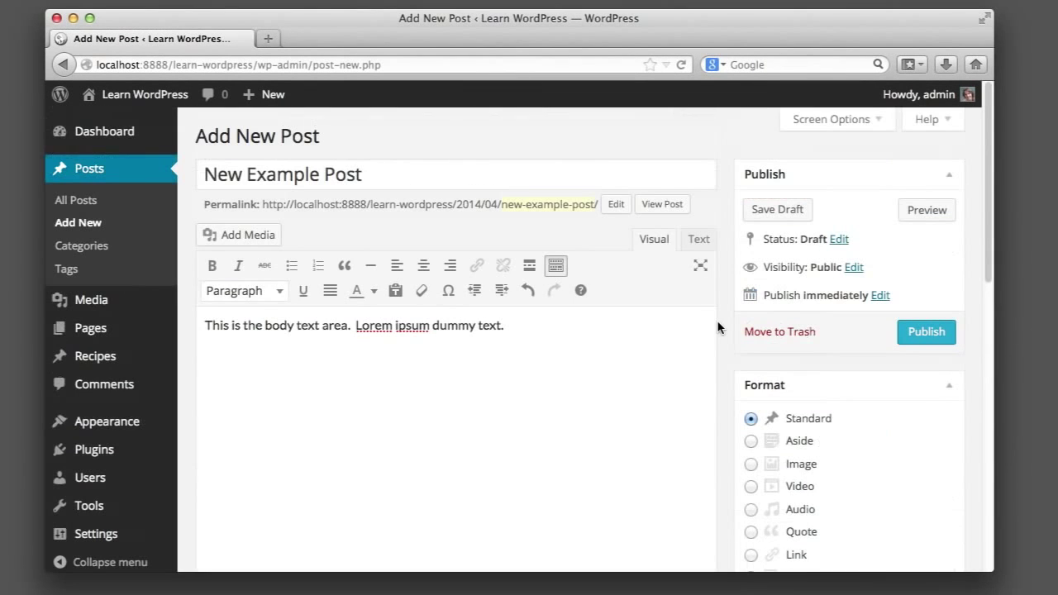
pyautogui.click(908, 335)
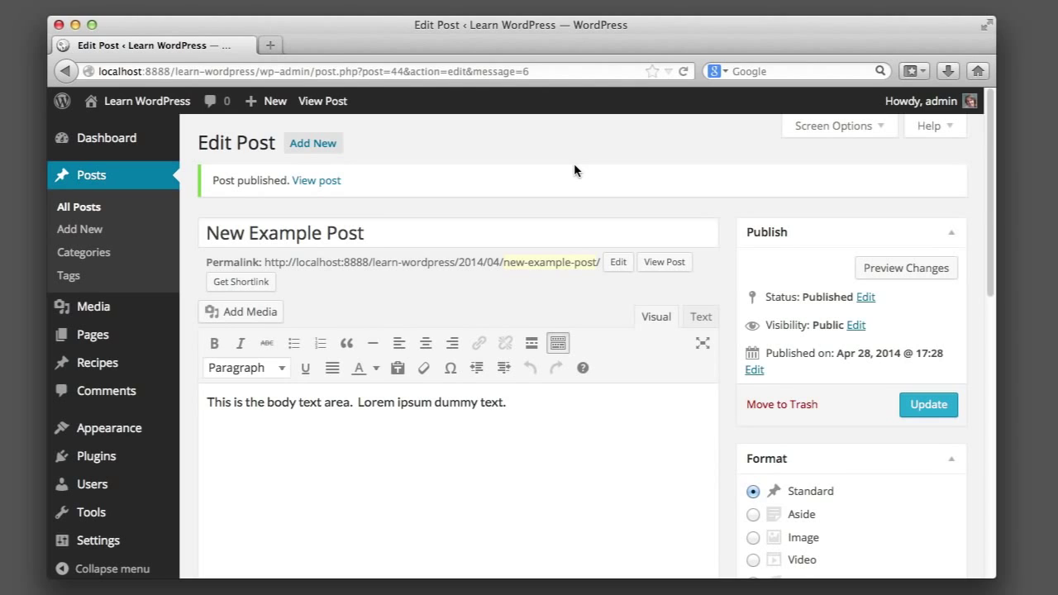
# Open the About Us page for editing and bold its text from "met, consectetur" through "incididunt ut lab".
pyautogui.click(82, 180)
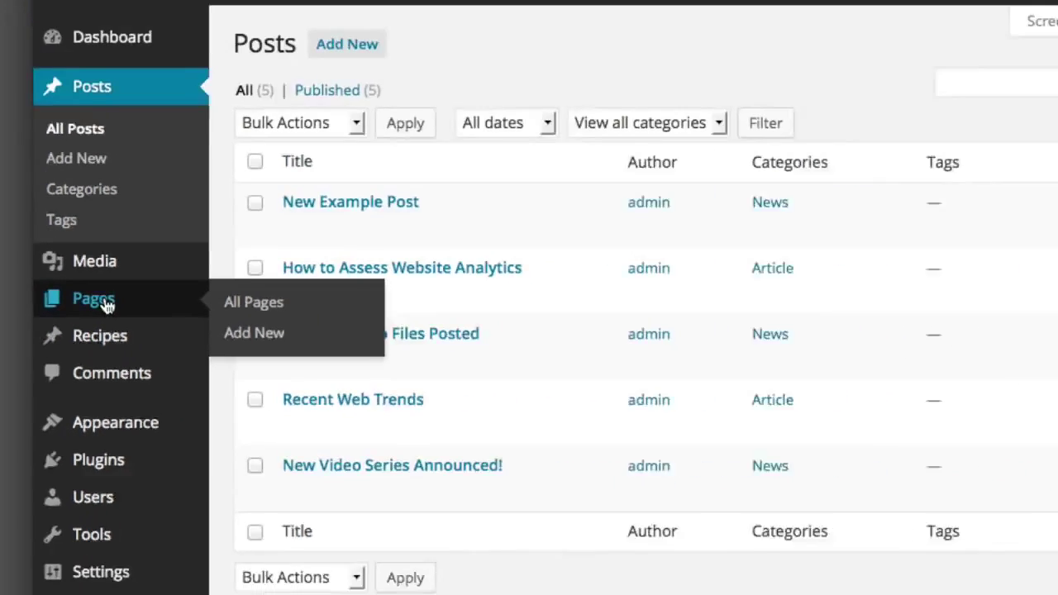
pyautogui.click(93, 335)
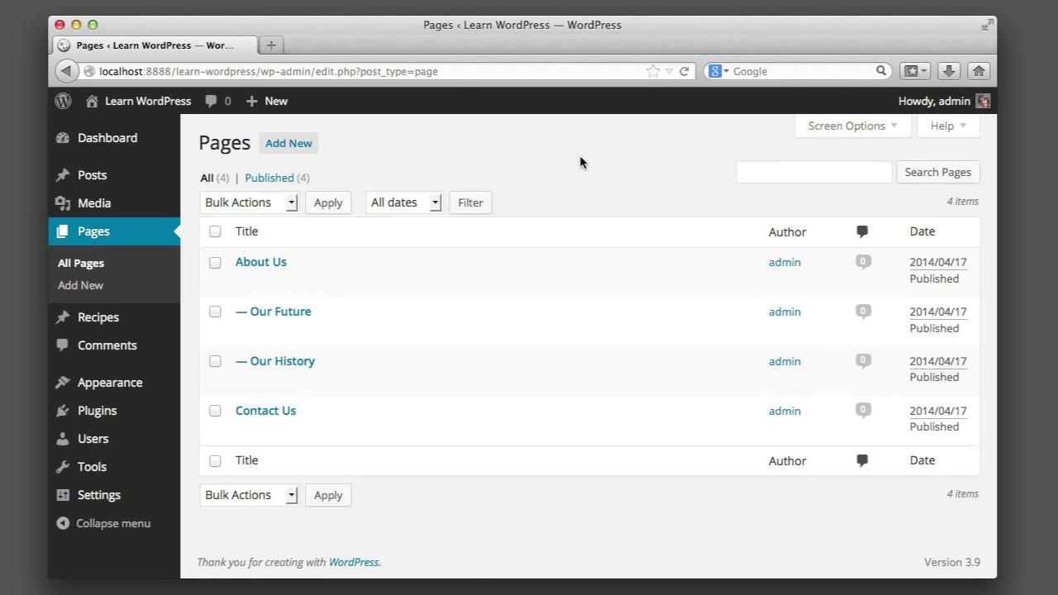
pyautogui.click(262, 263)
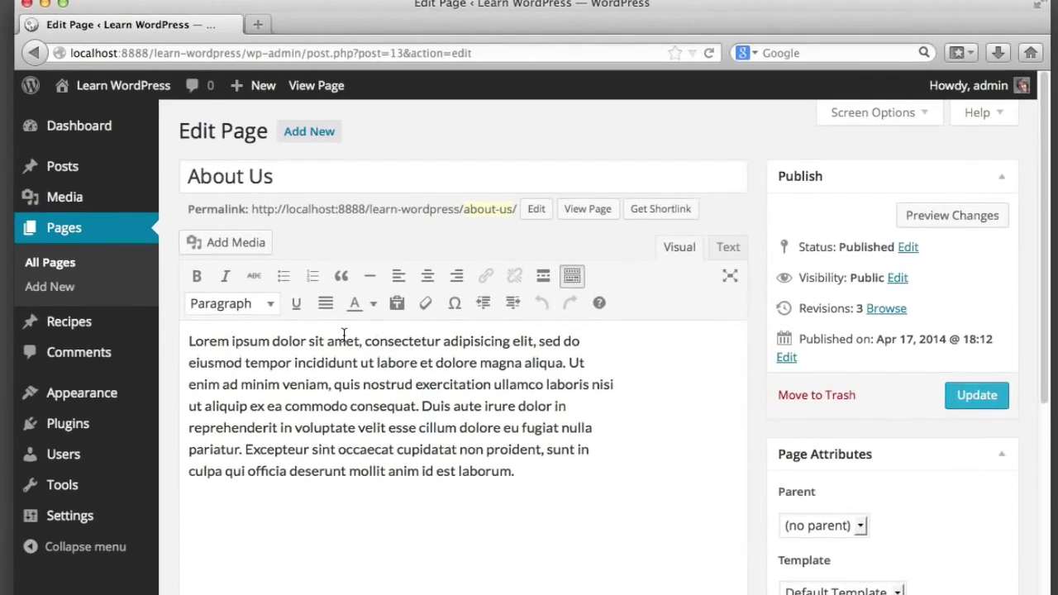
pyautogui.moveTo(334, 335); pyautogui.dragTo(399, 356)
pyautogui.click(65, 291)
# Insert the paragraph "New paragraphs." at the start of the About Us text and update the page.
pyautogui.click(41, 387)
pyautogui.press('Return')
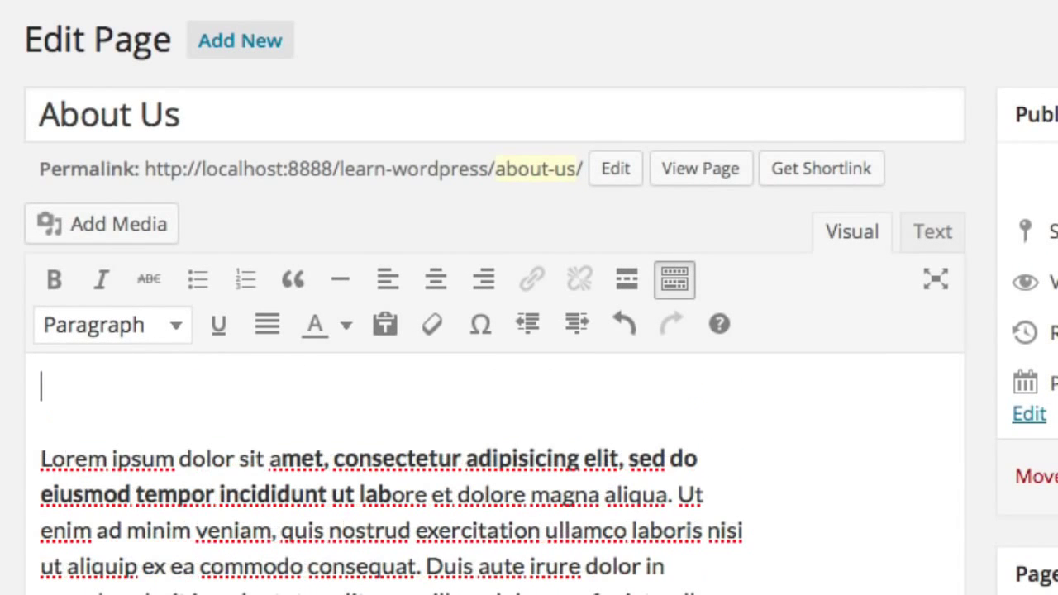
pyautogui.write('New paragraphs.')
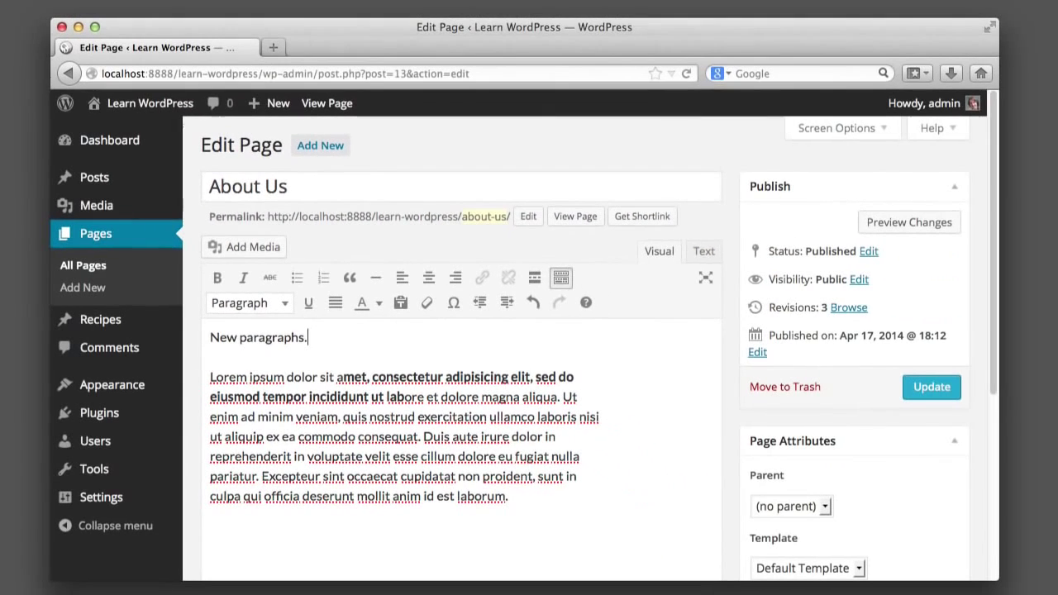
pyautogui.click(934, 386)
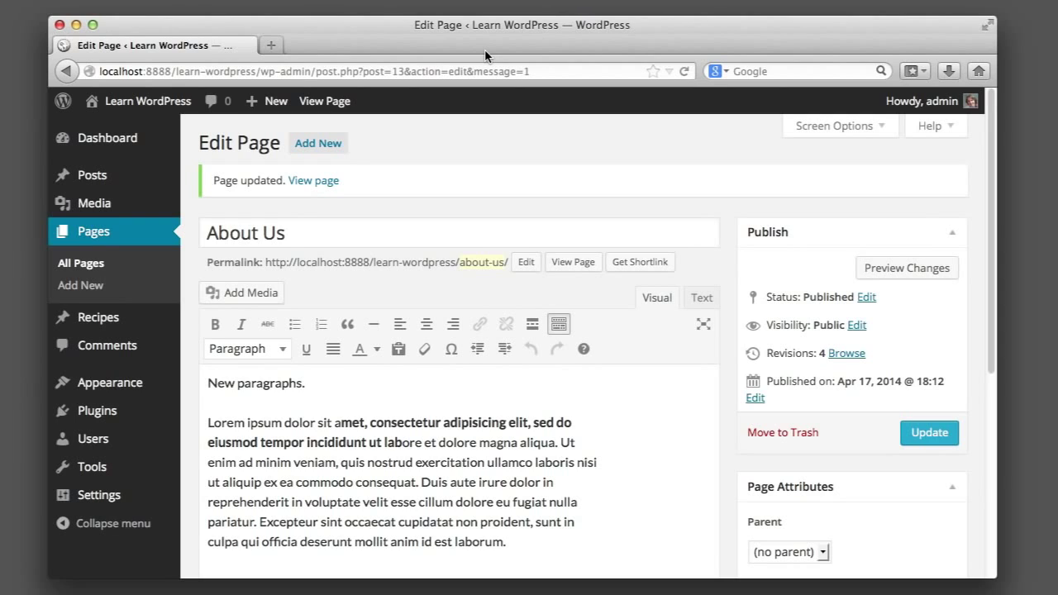
pyautogui.scroll(-1, 491, 281)
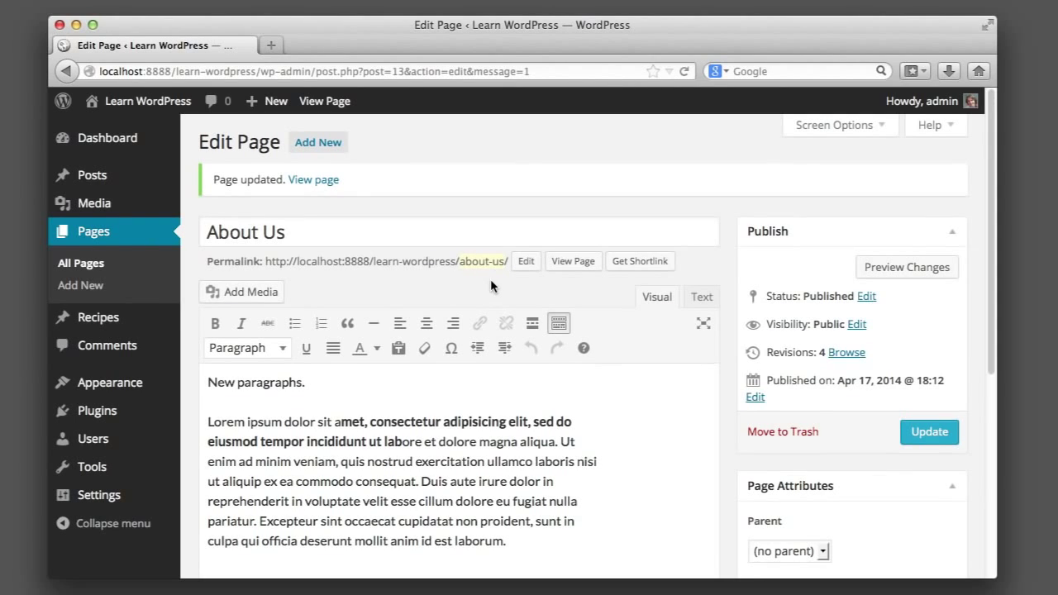
pyautogui.click(359, 232)
pyautogui.press('Tab')
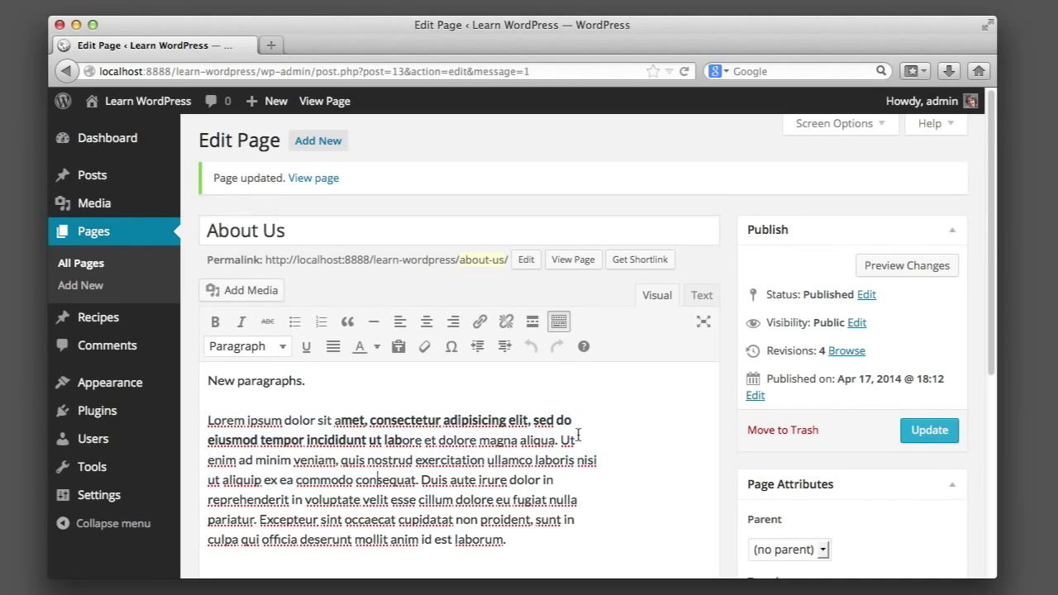